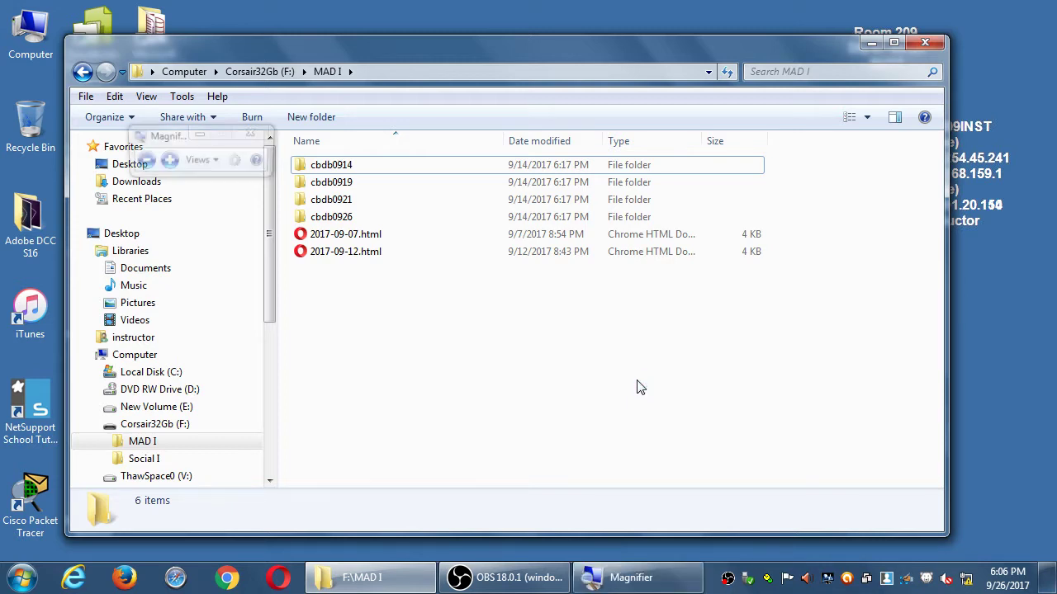
Magnify the screen, select the cbdb0926 folder, then return to normal magnification
key(super+plus)
click(483, 262)
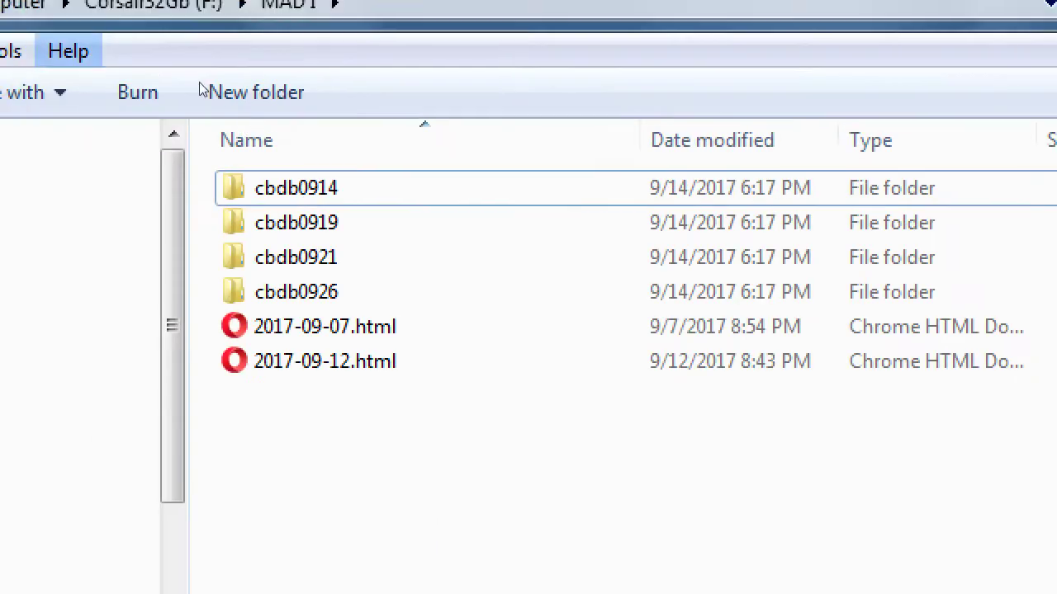
key(Down)
key(Down)
key(Down)
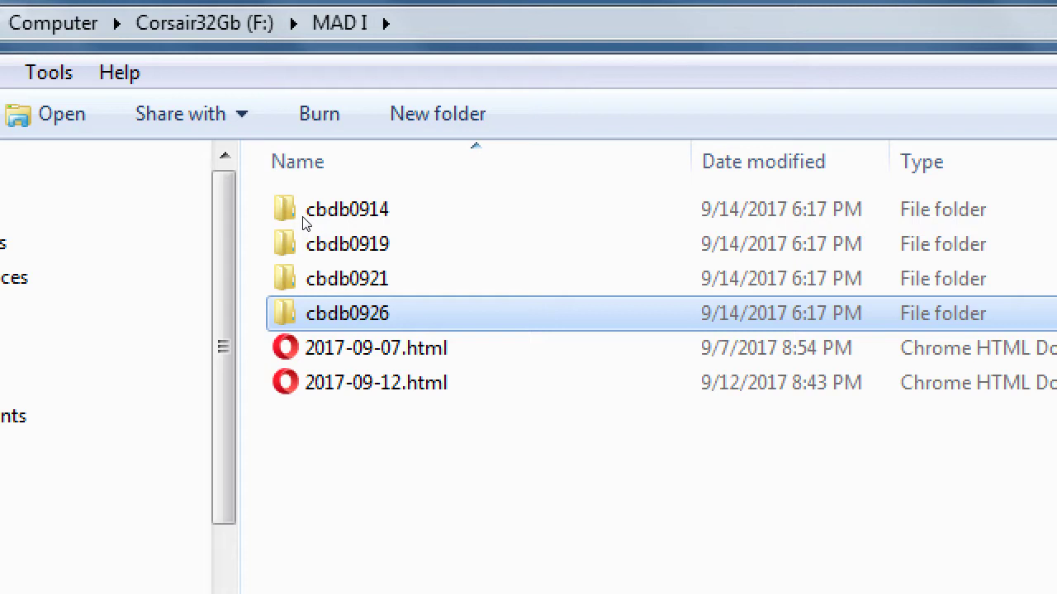
key(super+minus)
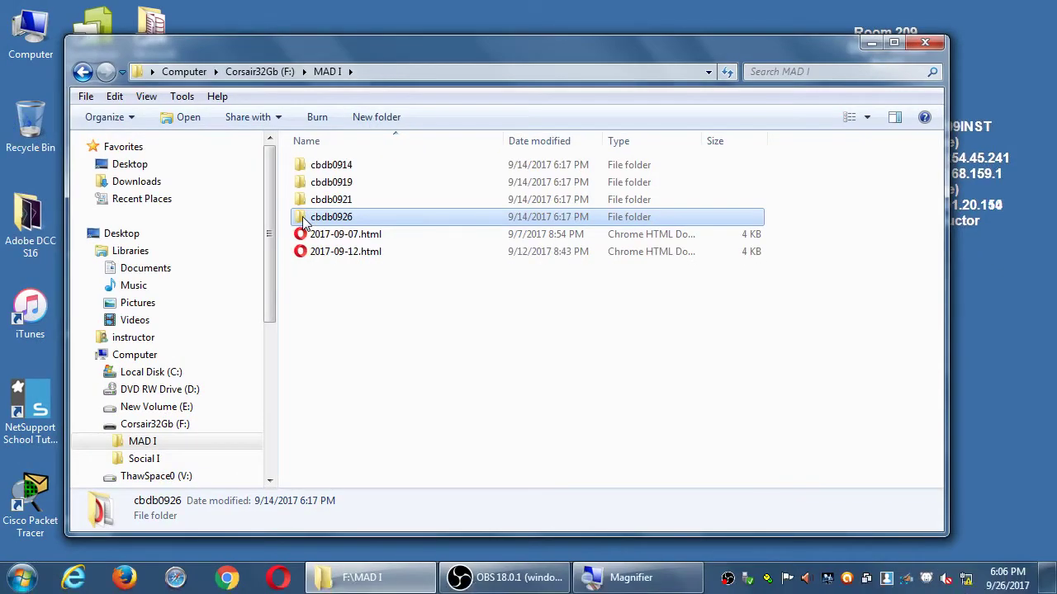
Inside the cbdb0926 folder, open index.html with Google Chrome via Open with
double_click(305, 221)
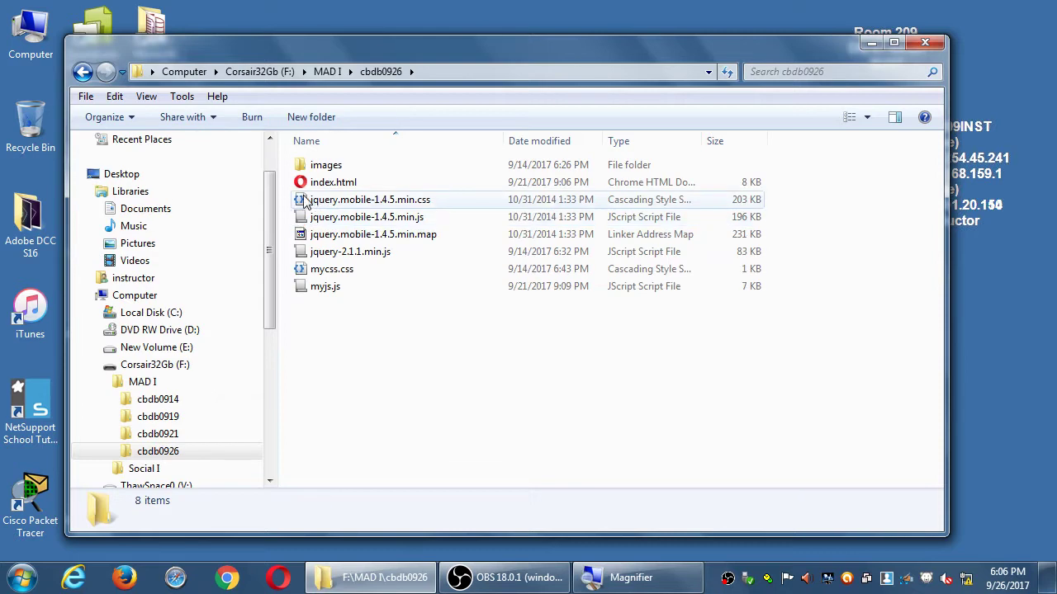
click(308, 187)
double_click(306, 184)
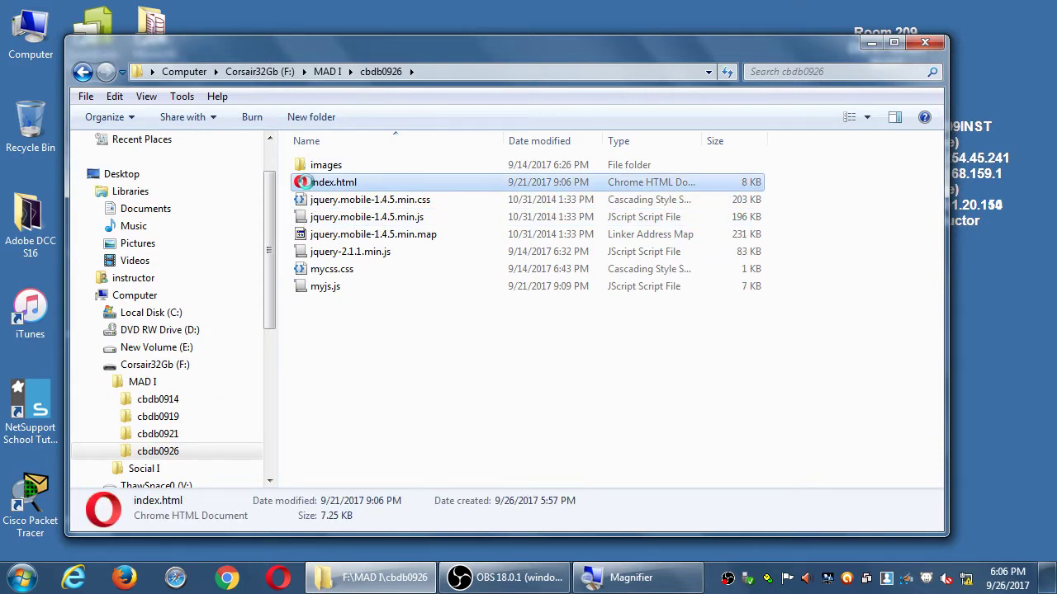
right_click(303, 183)
mouse_move(392, 357)
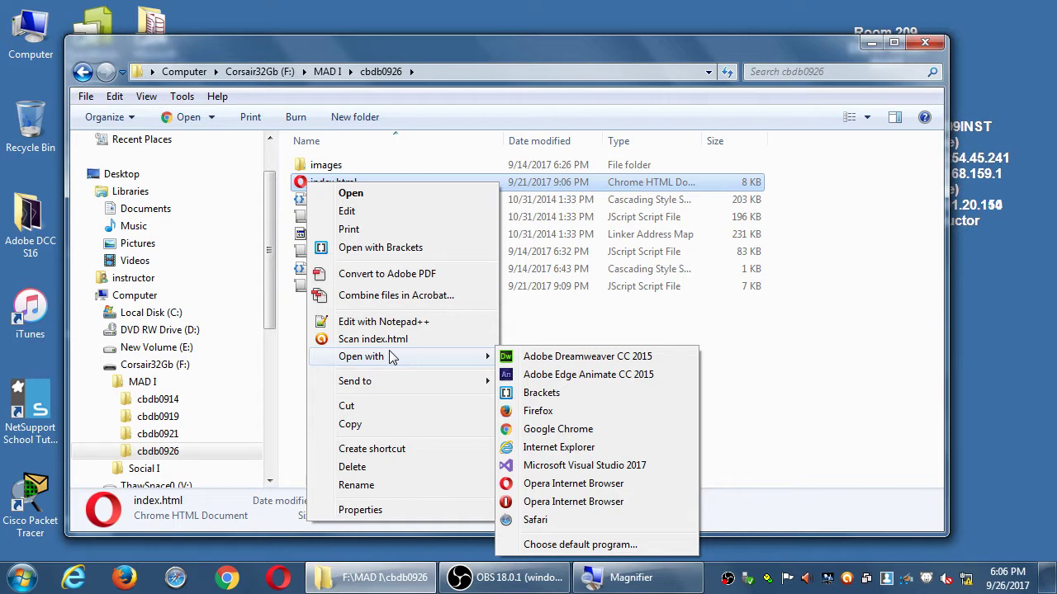
click(560, 430)
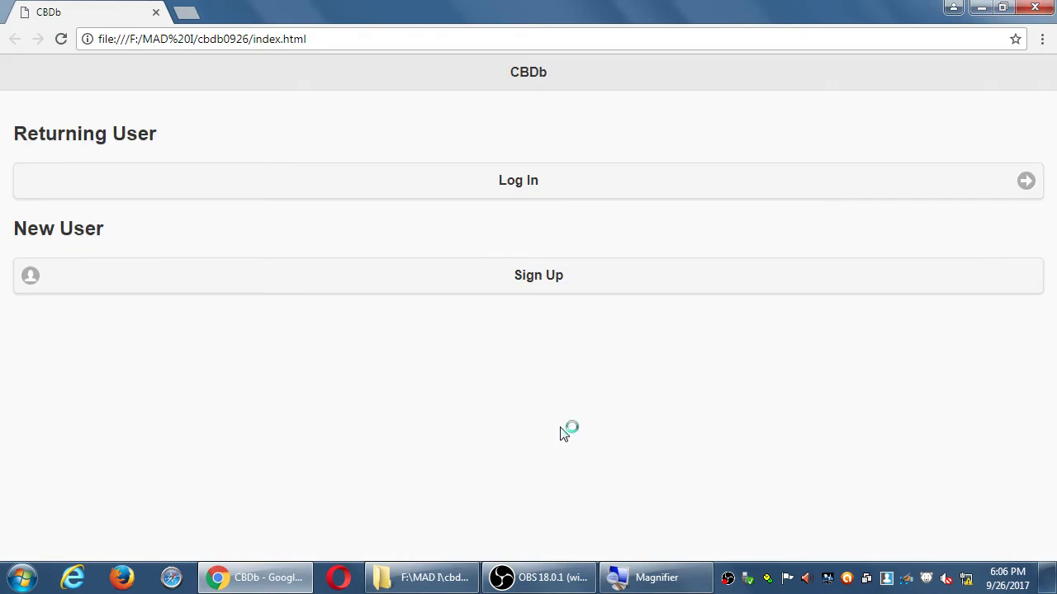
Show Chrome DevTools for the CBDb page with the Console drawer closed
key(F12)
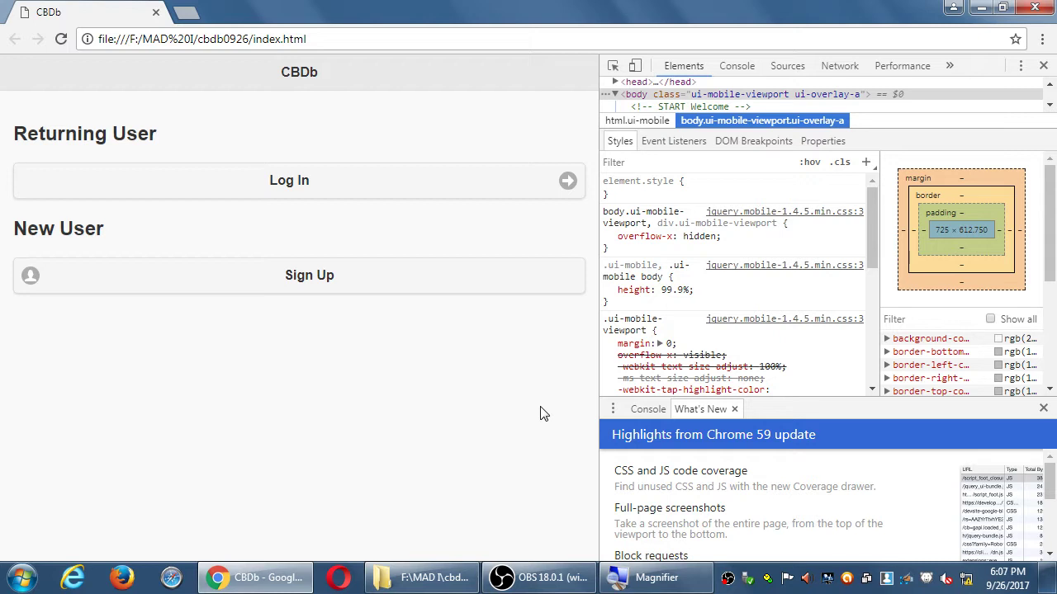
key(Escape)
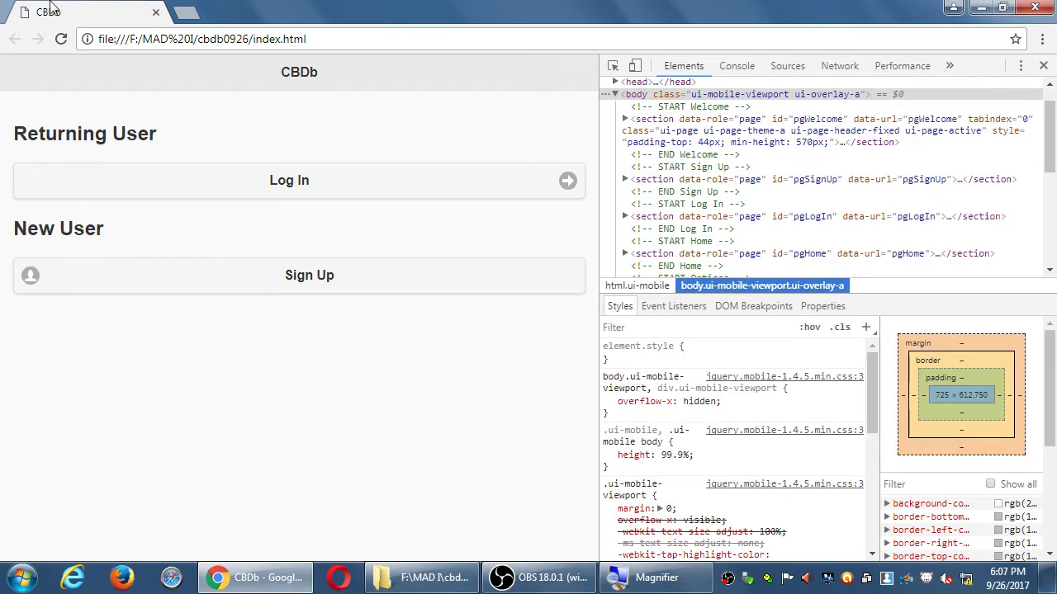
Load jquerymobile.com in a new tab and go to its Themes page (ThemeRoller 1.4.5)
click(185, 11)
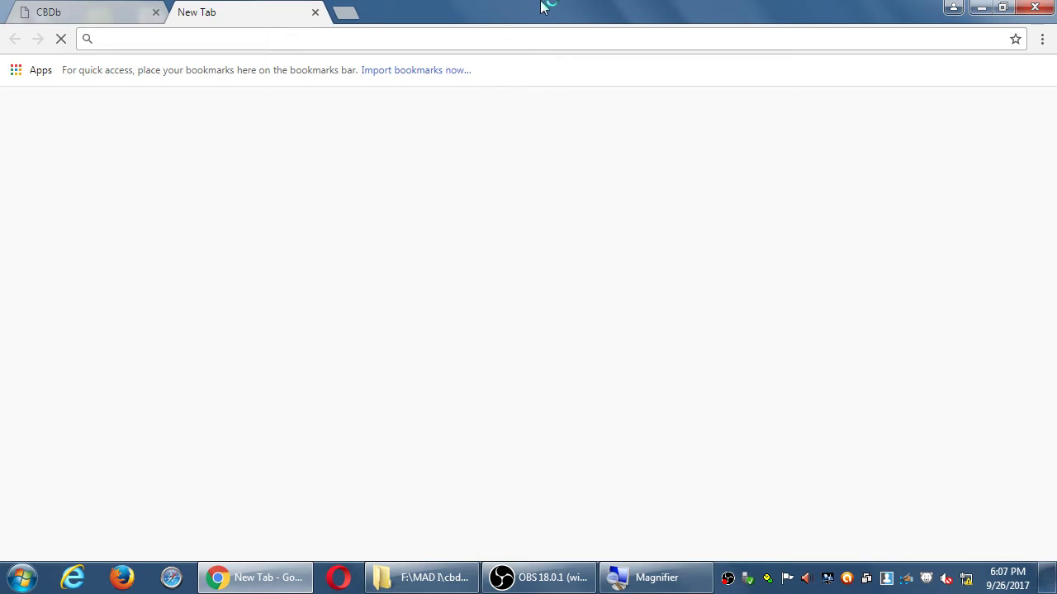
text(jquerymobile.com)
key(Return)
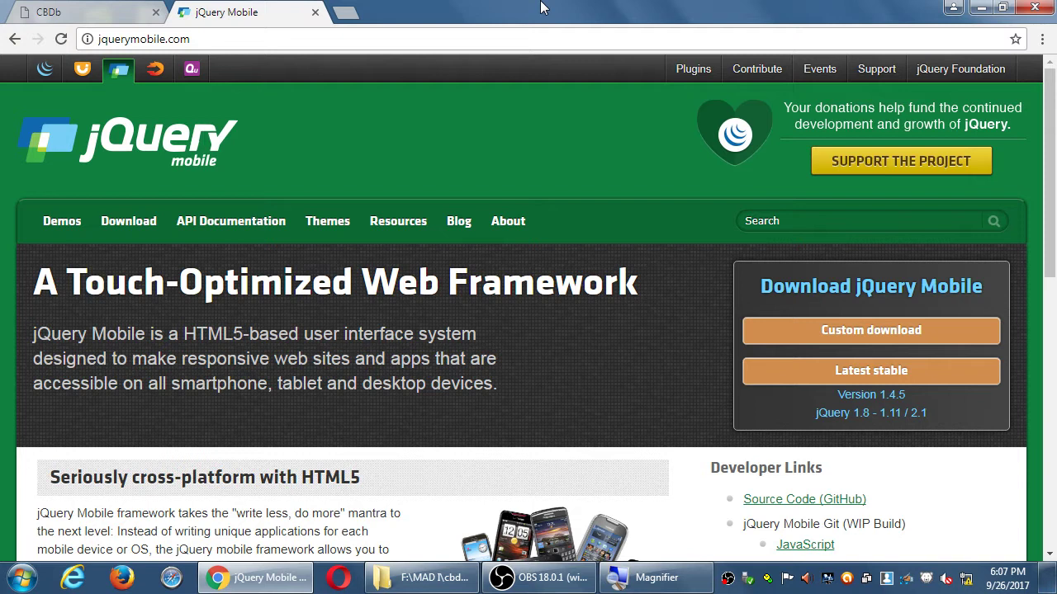
click(326, 225)
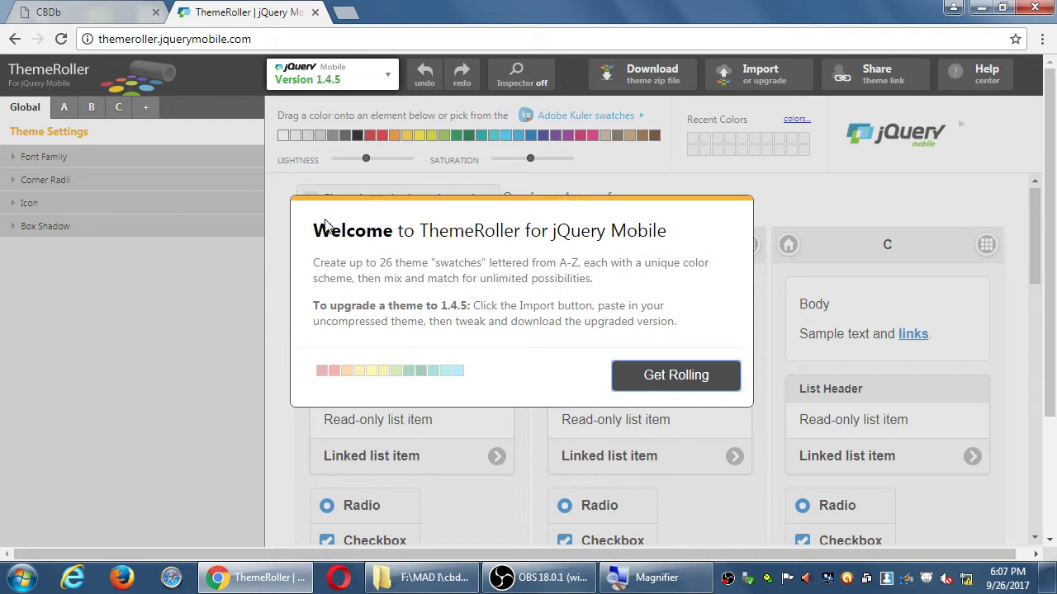
Close the welcome dialog with Get Rolling and scroll through the A, B and C swatch previews
click(704, 385)
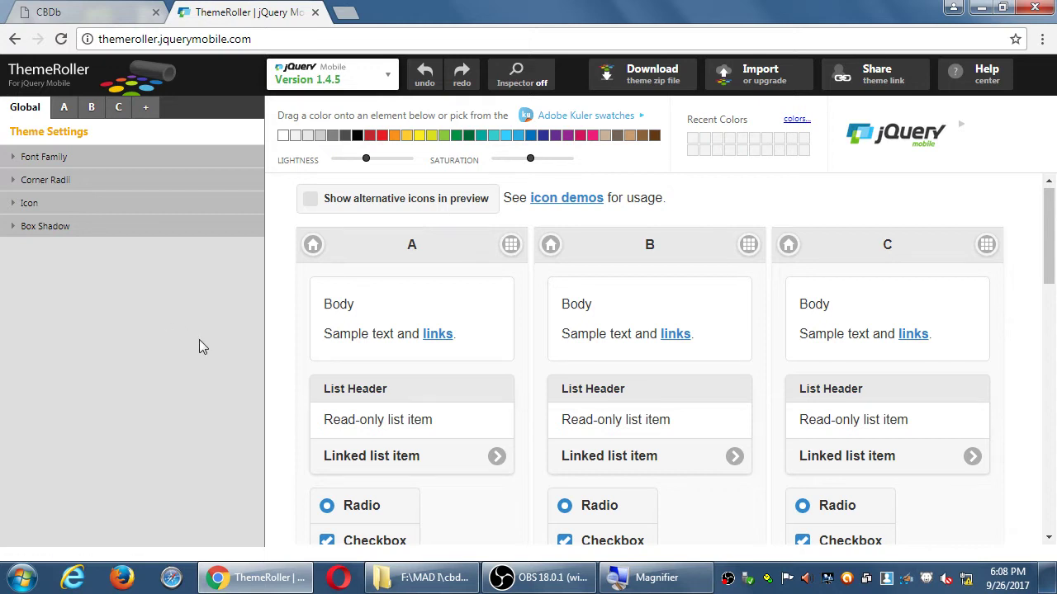
scroll(354, 346, down, 2)
scroll(353, 347, down, 5)
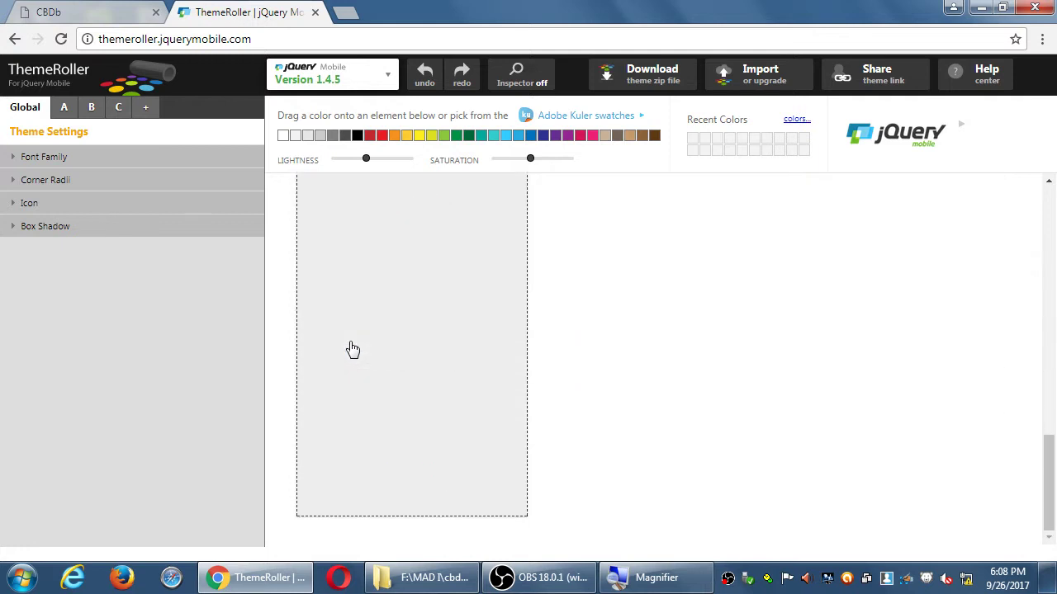
scroll(350, 341, up, 7)
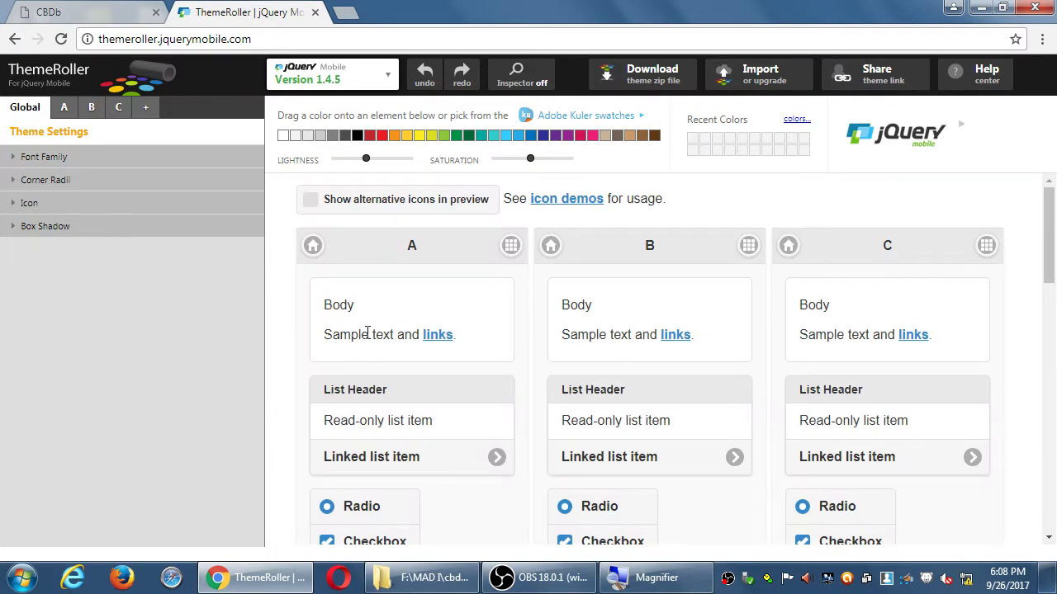
Give swatch A a red header, light blue body, pink buttons and brown #603813 page background
drag(382, 136, 385, 244)
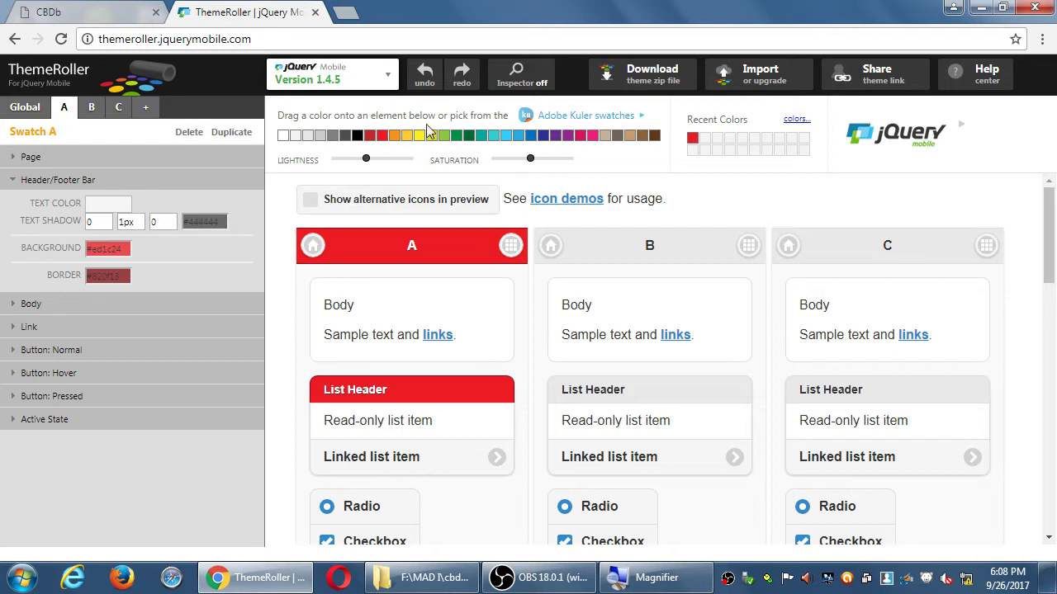
drag(411, 139, 524, 290)
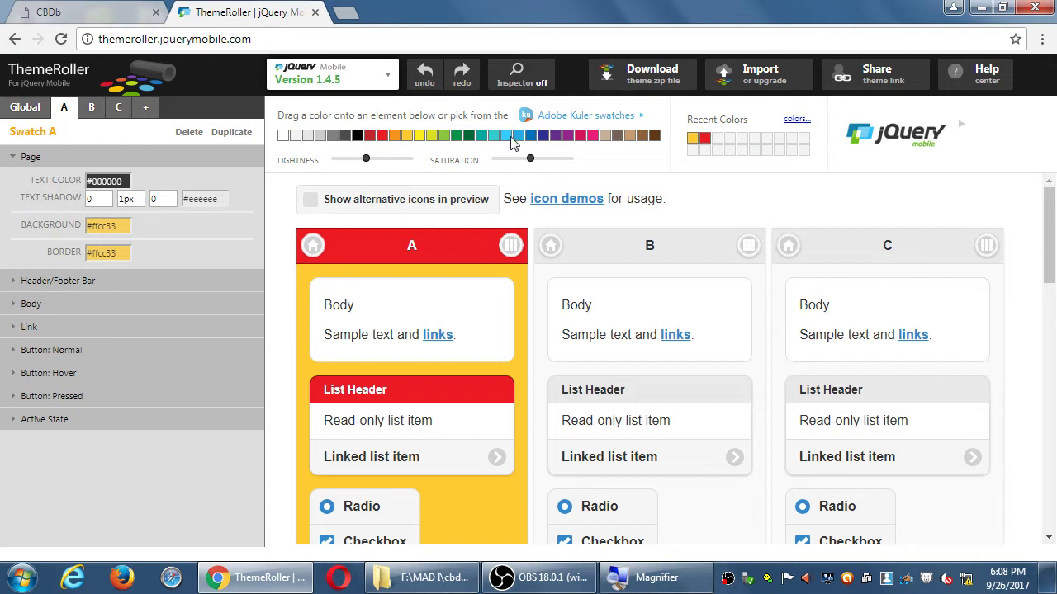
drag(517, 137, 467, 306)
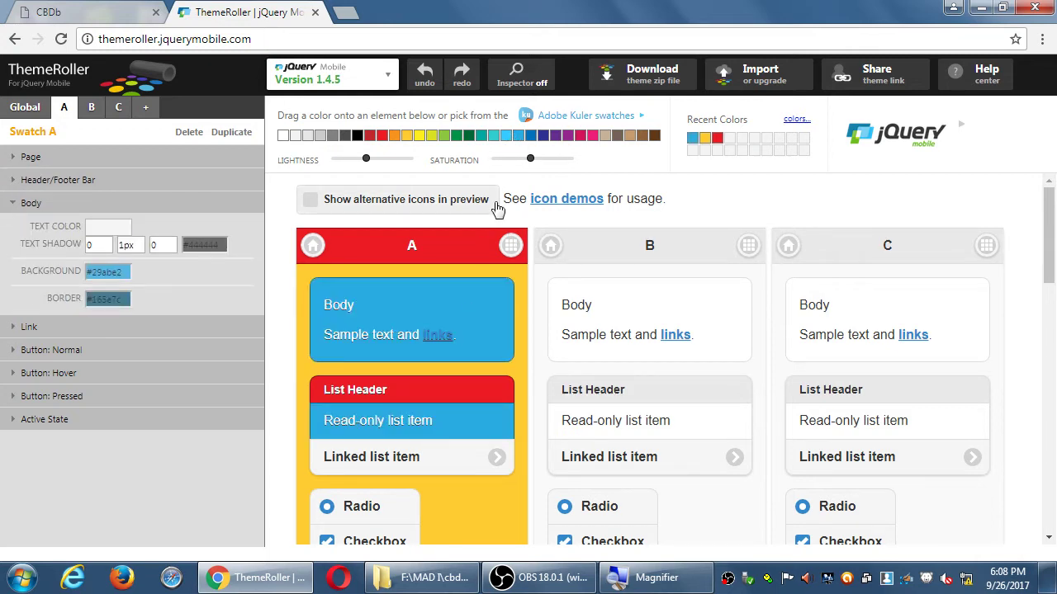
drag(582, 142, 380, 508)
drag(652, 137, 506, 501)
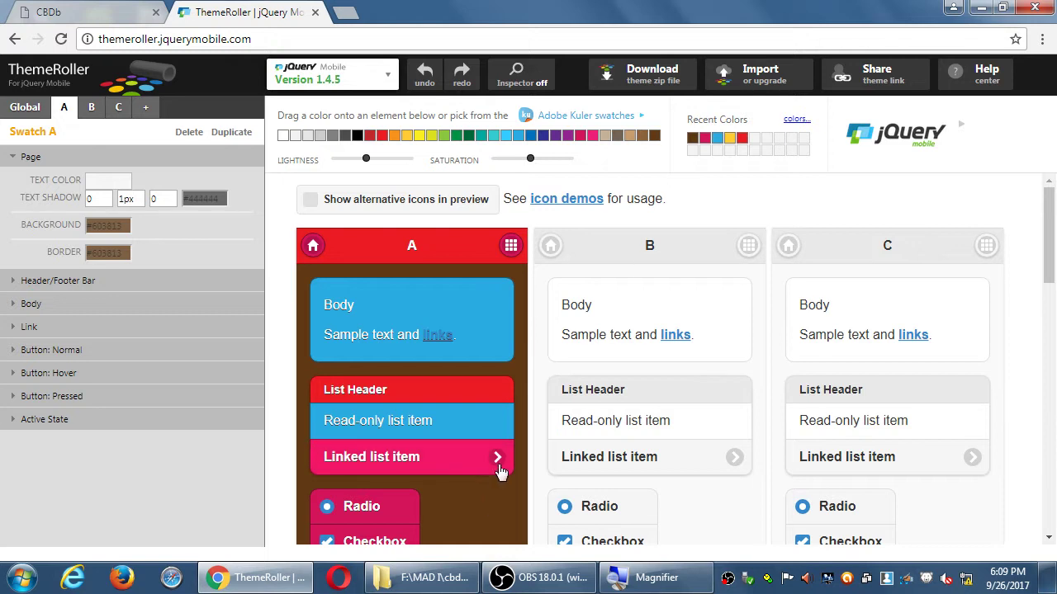
scroll(501, 468, down, 1)
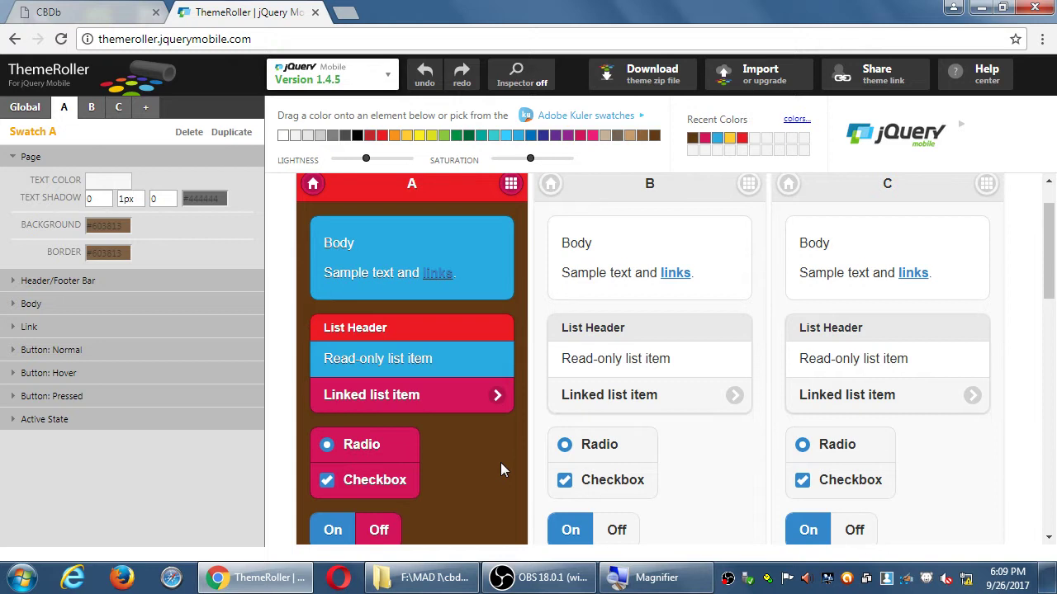
scroll(538, 416, down, 2)
scroll(537, 416, down, 2)
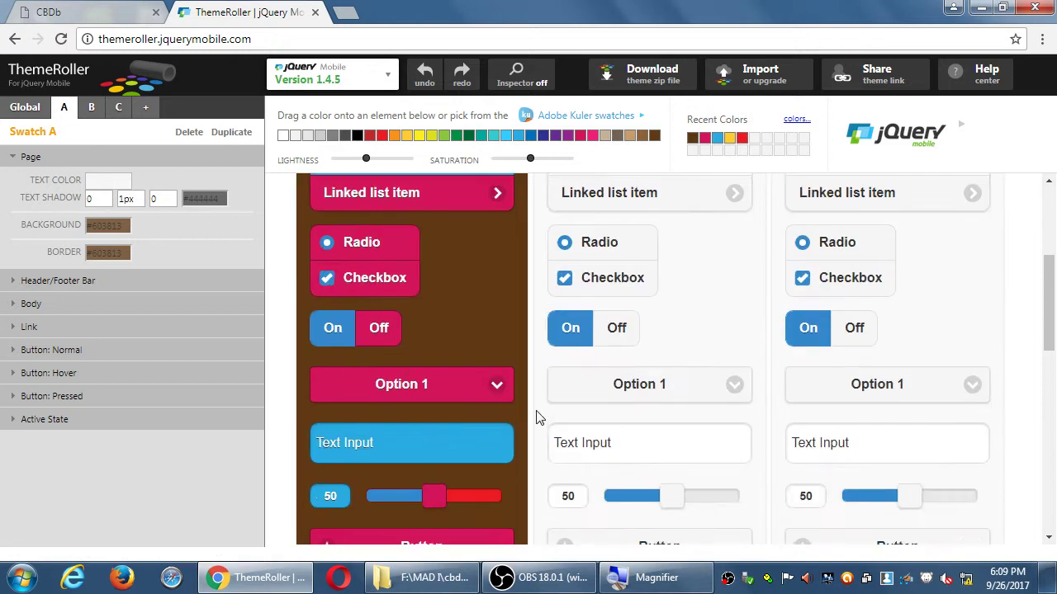
scroll(537, 416, up, 4)
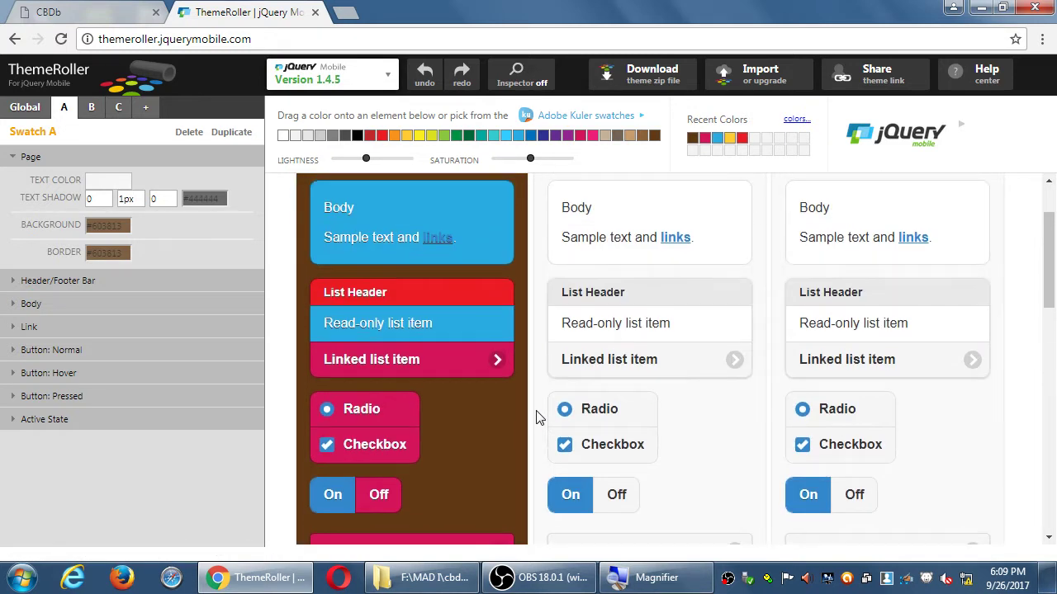
scroll(514, 408, up, 2)
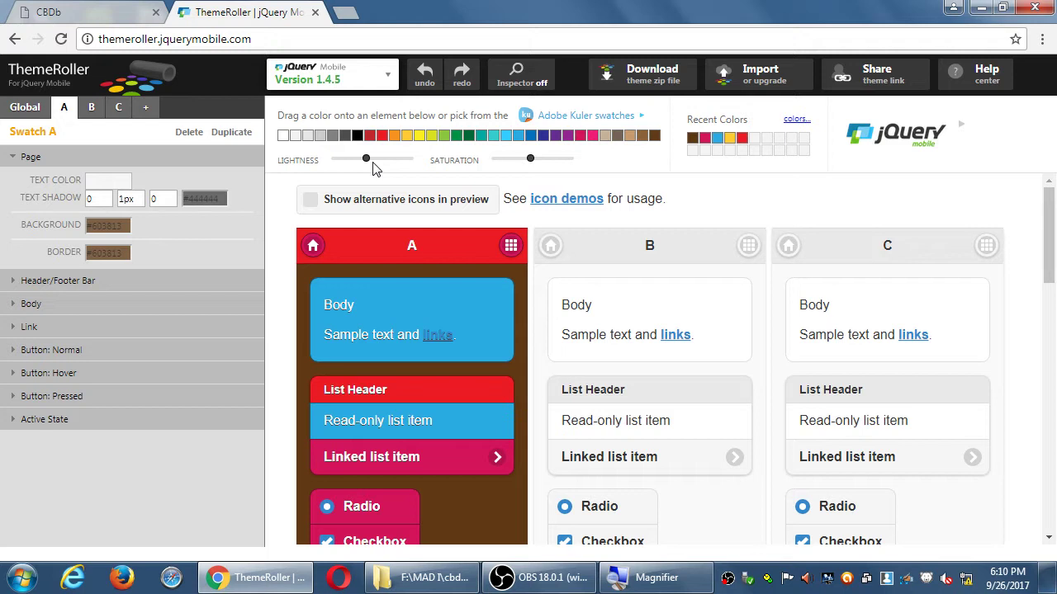
Lighten and saturate the palette, then give swatch B a light blue page and green #227e53 header
drag(367, 161, 347, 168)
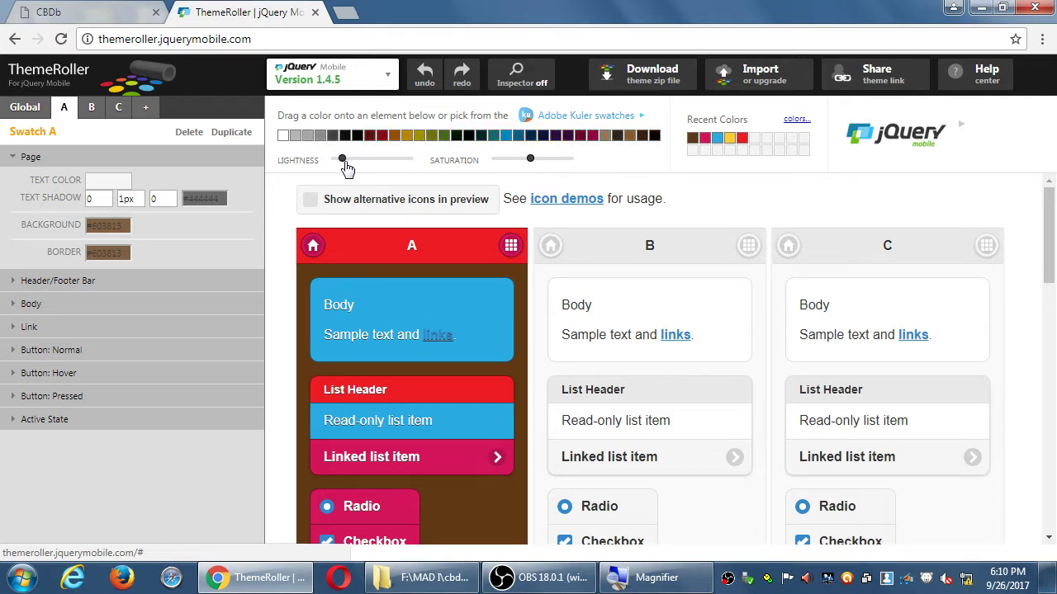
mouse_move(346, 168)
mouse_down()
mouse_move(396, 165)
mouse_move(368, 170)
mouse_move(397, 174)
mouse_move(371, 173)
mouse_move(413, 165)
mouse_move(375, 161)
mouse_up()
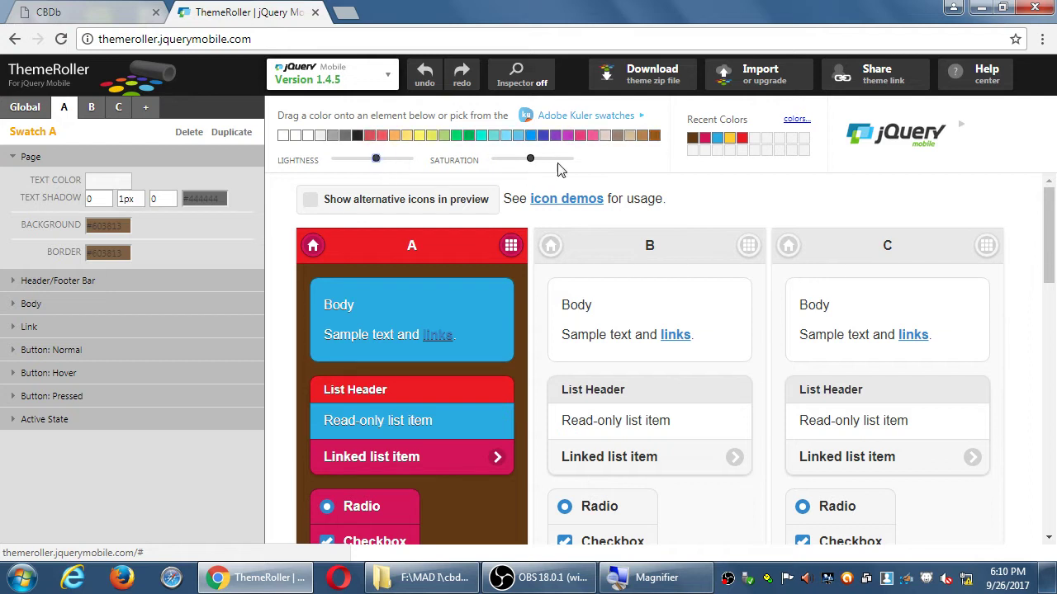
mouse_move(530, 159)
mouse_down()
mouse_move(568, 161)
mouse_move(513, 161)
mouse_up()
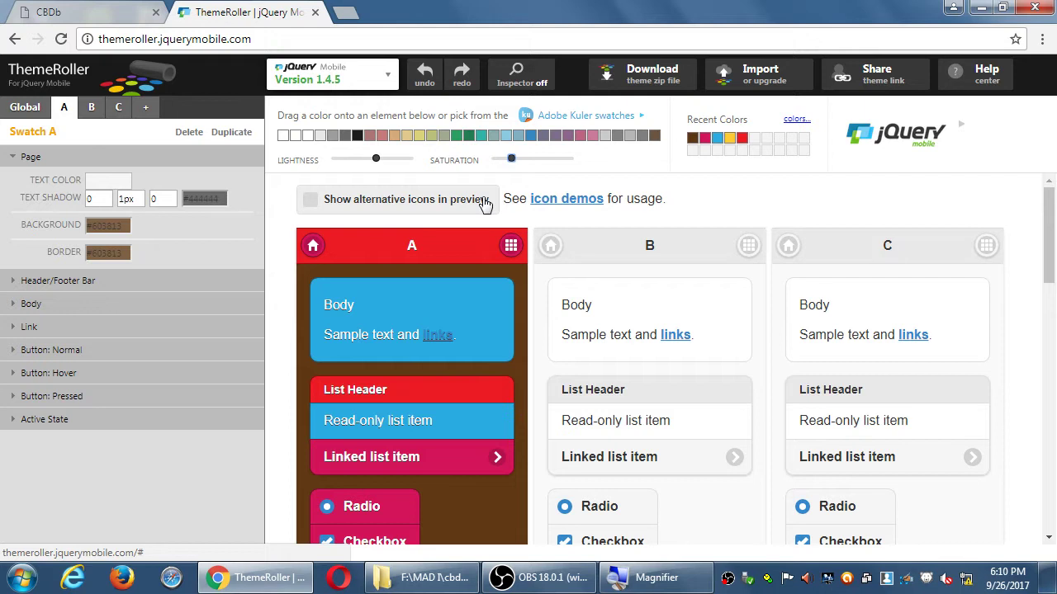
drag(521, 138, 545, 292)
drag(475, 140, 596, 244)
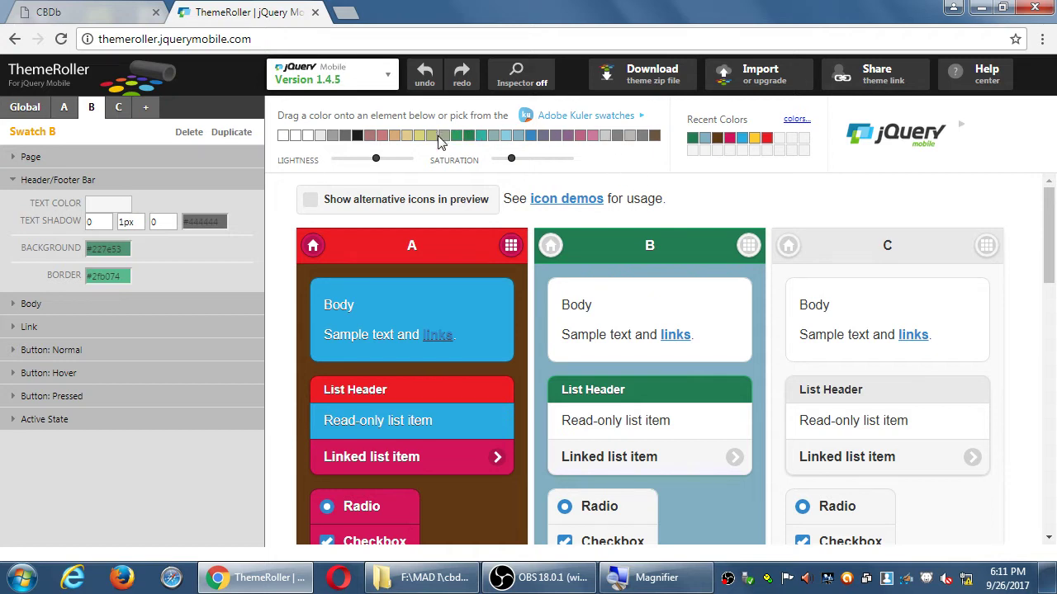
Undo and redo swatch B's green header, then reload ThemeRoller to reset the theme
click(425, 76)
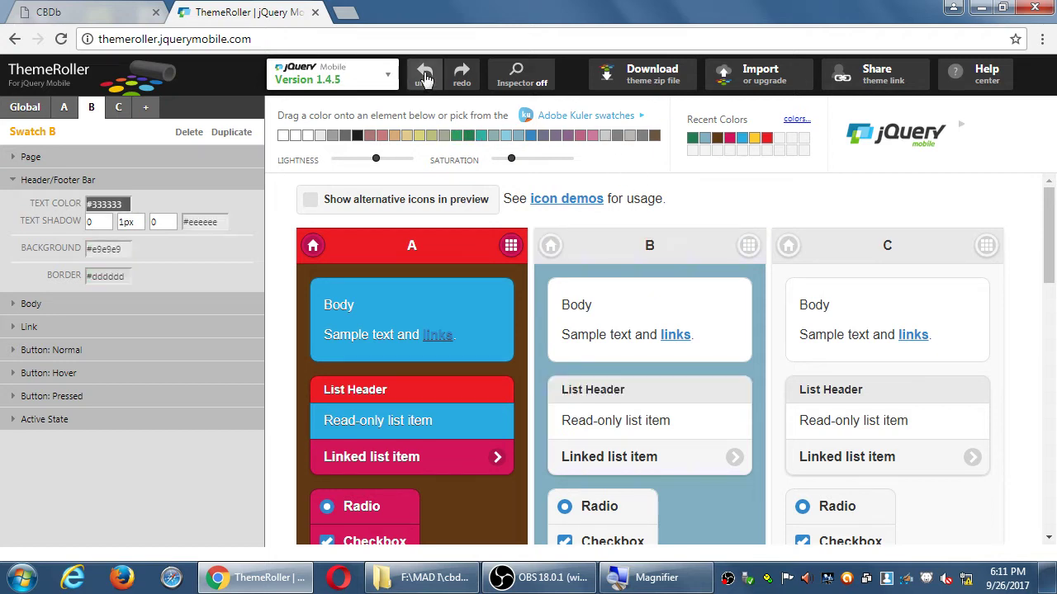
click(462, 76)
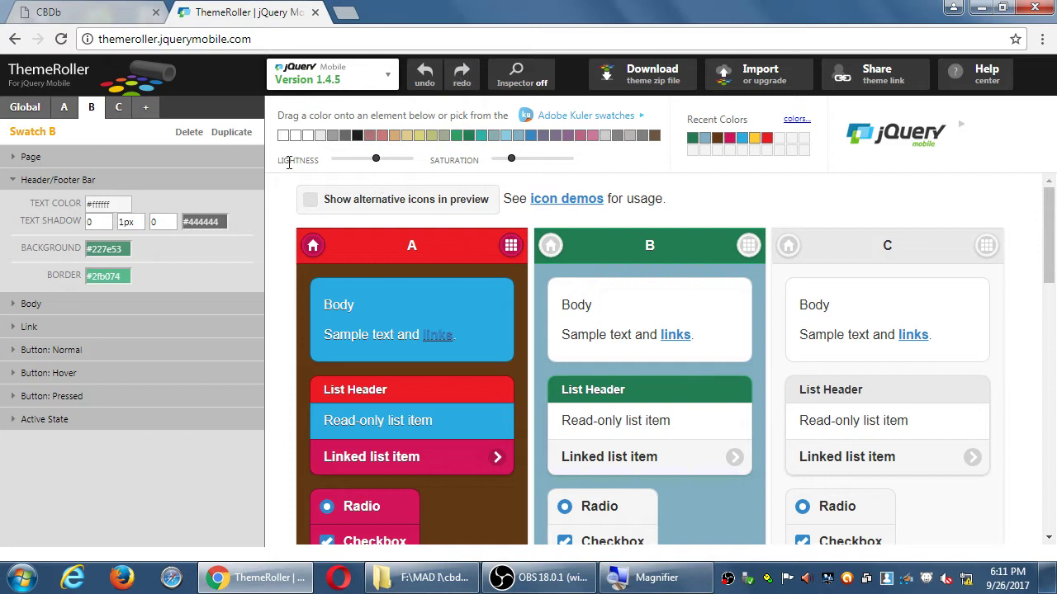
click(61, 40)
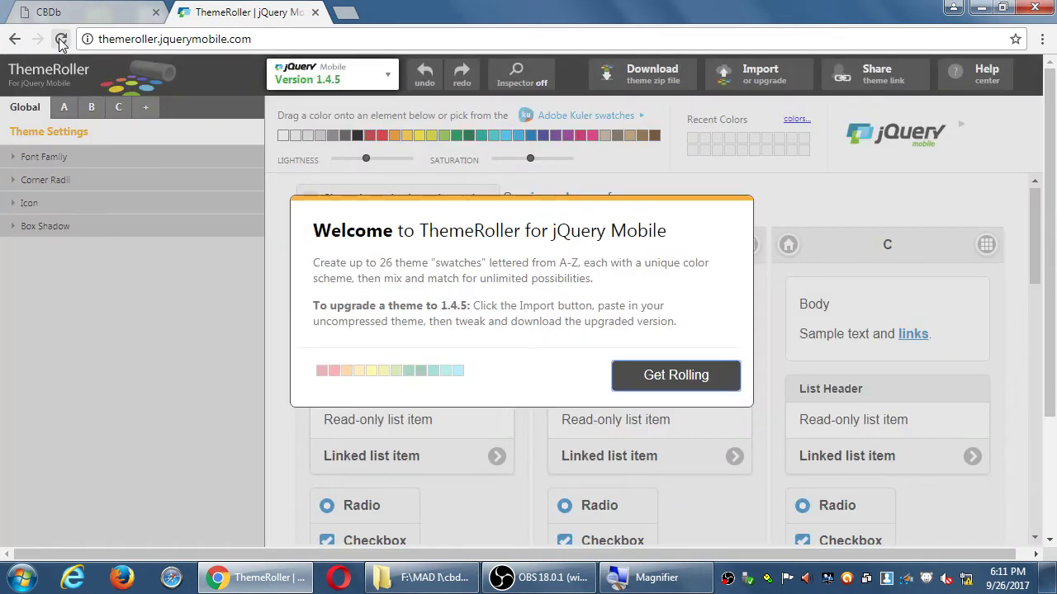
Close the welcome dialog, then lighten the palette and slightly lower its saturation
click(647, 376)
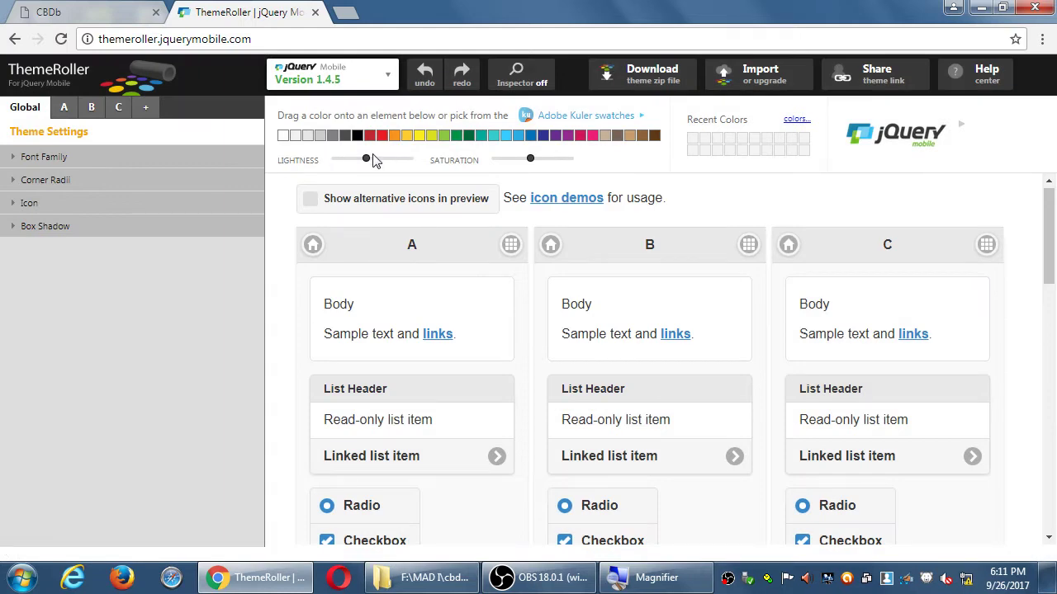
drag(370, 160, 391, 163)
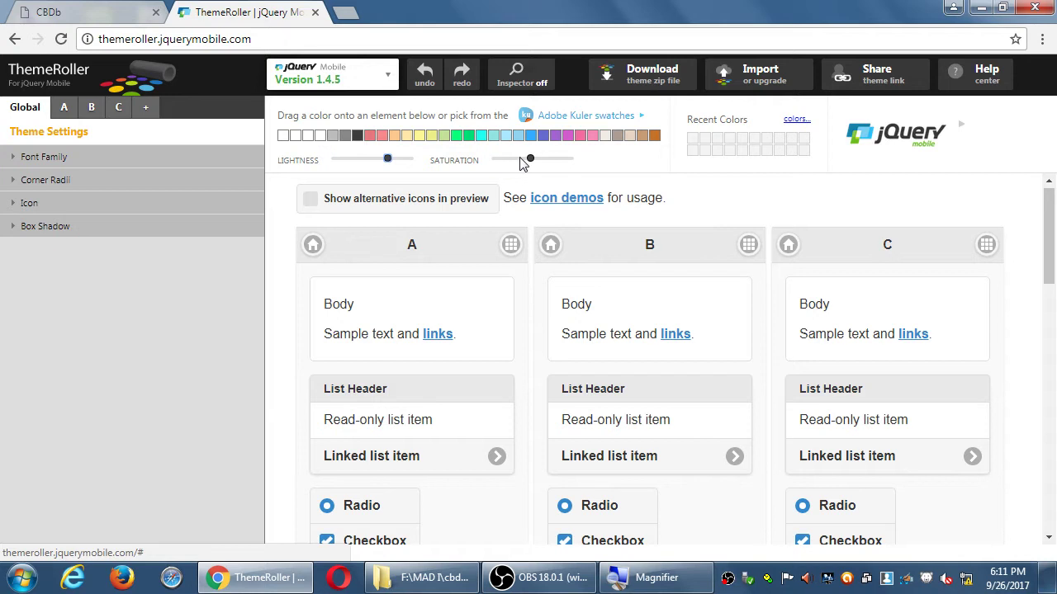
drag(529, 161, 520, 167)
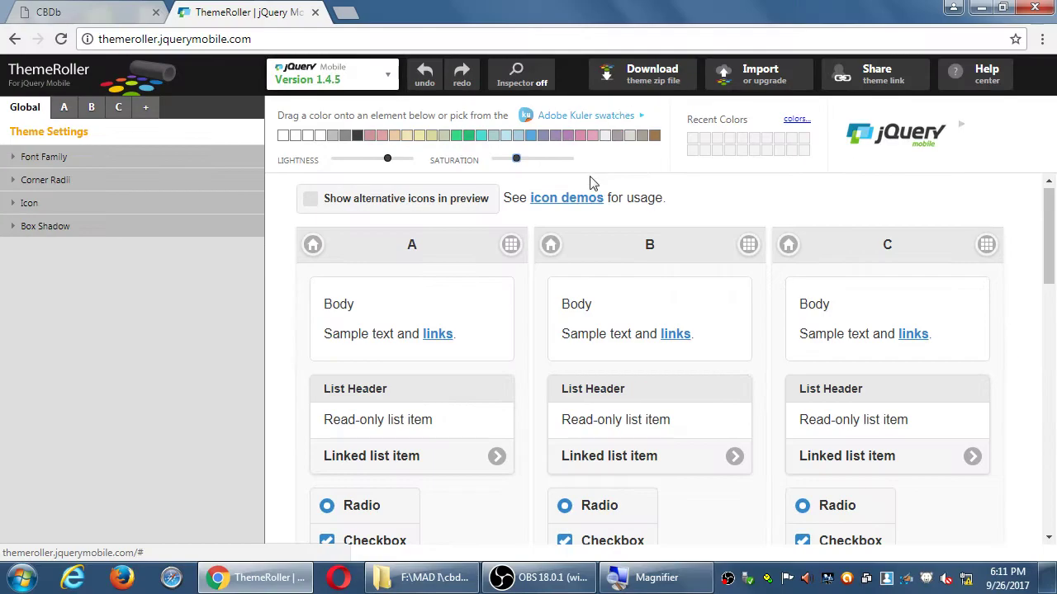
Show the Adobe Kuler swatches panel and sort its themes by Popular
click(584, 118)
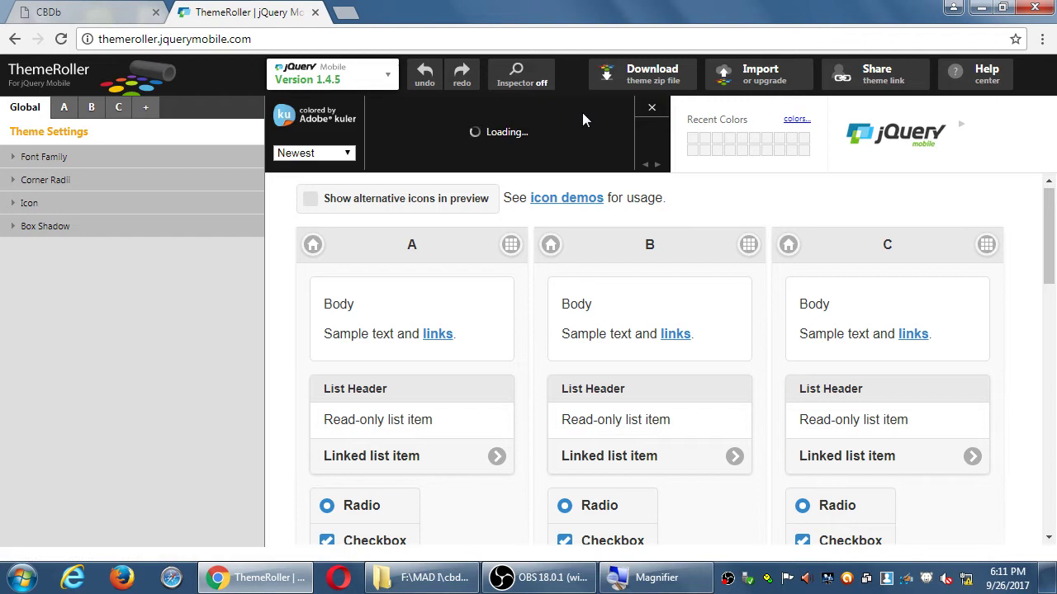
click(651, 114)
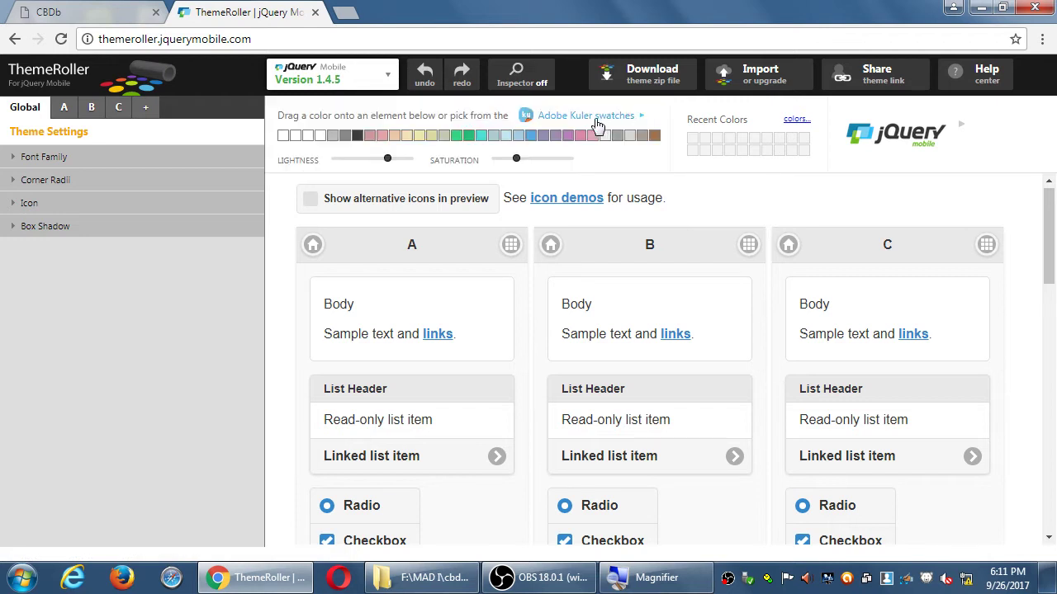
click(580, 120)
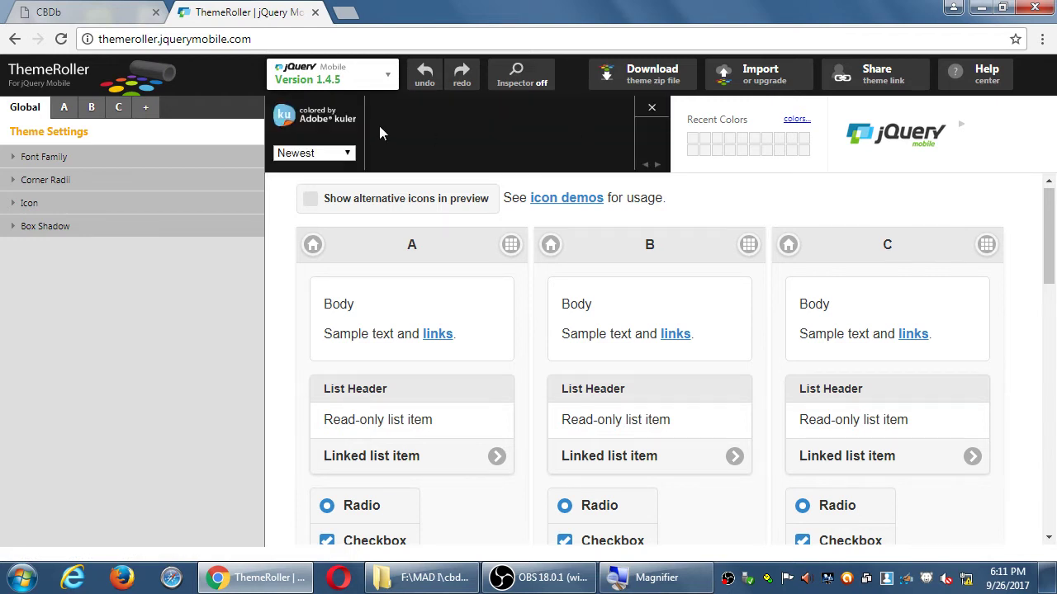
click(313, 152)
click(303, 203)
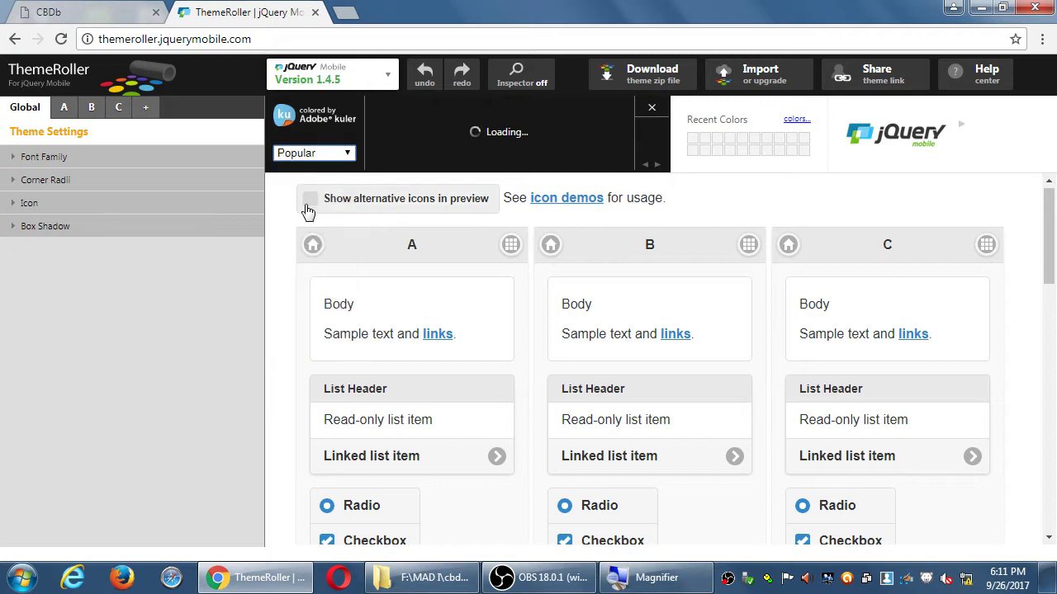
Try the Kuler sorts Highest Rated, Random, Newest and title search, ending on Popular
click(345, 153)
click(332, 228)
click(349, 153)
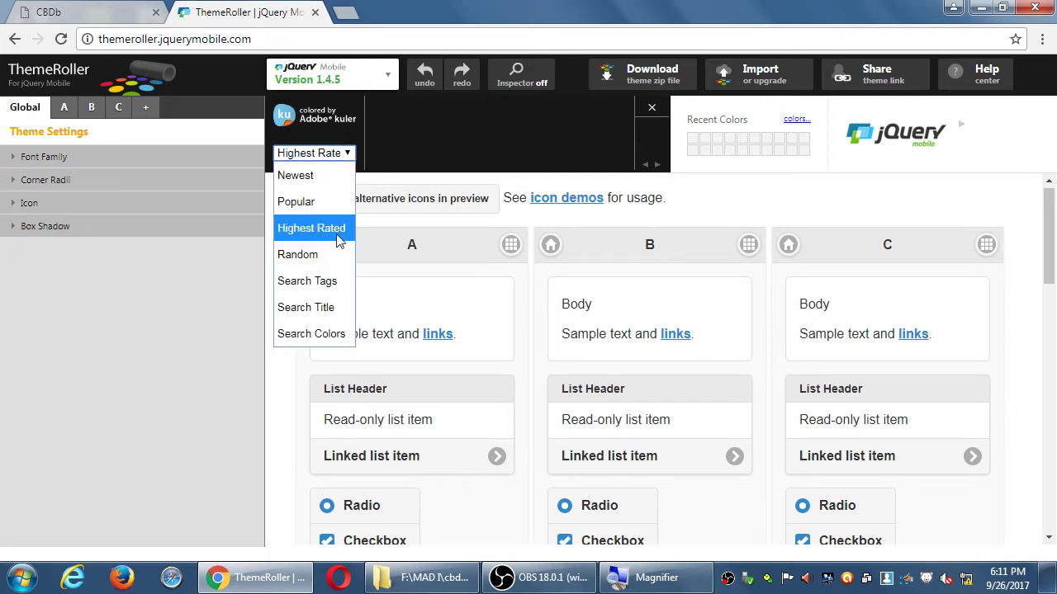
click(326, 253)
click(343, 154)
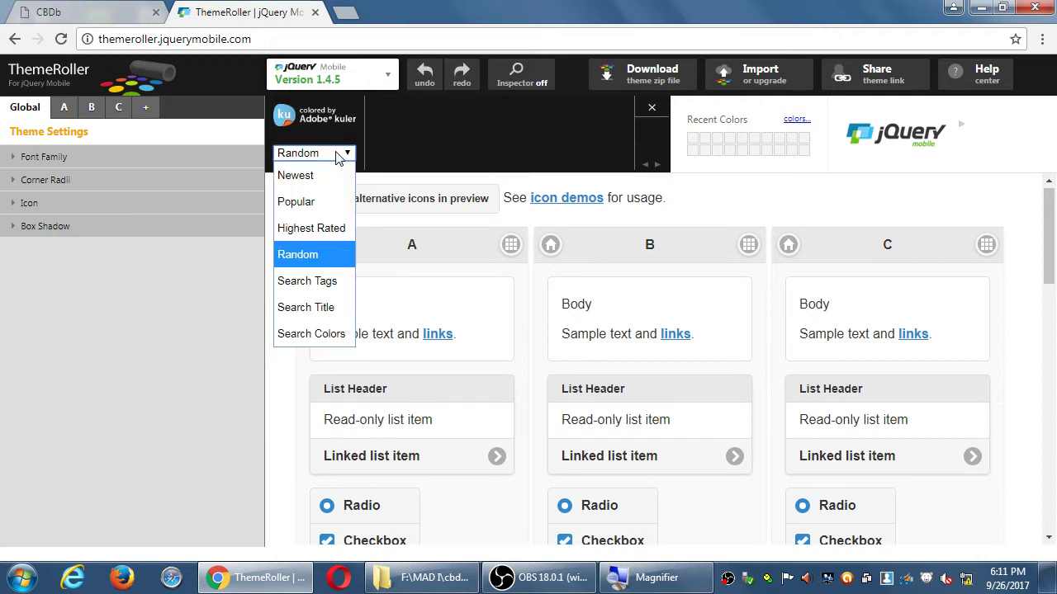
click(337, 174)
click(346, 153)
click(336, 308)
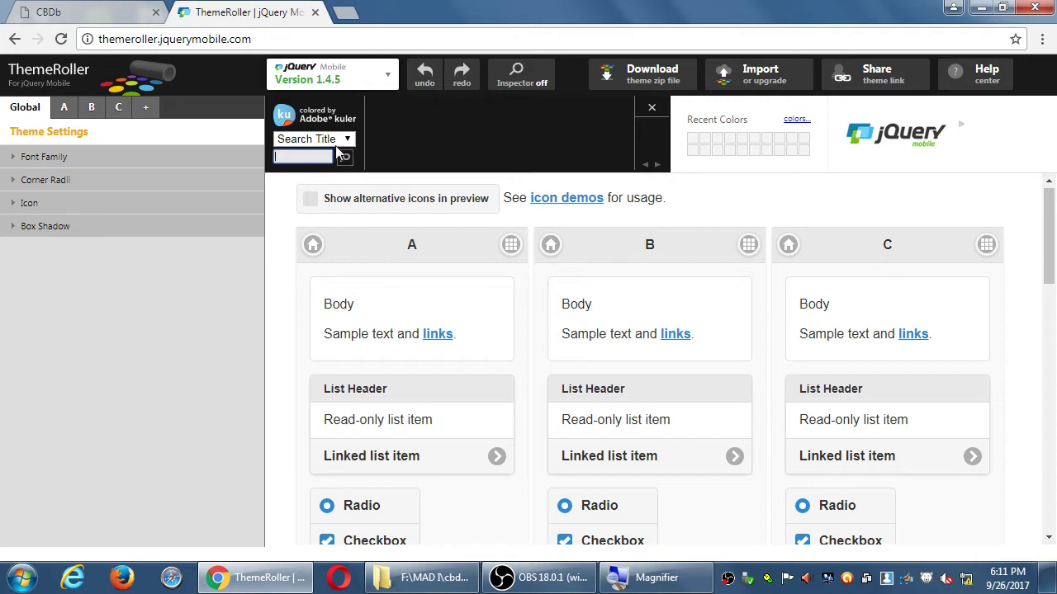
click(345, 139)
click(322, 188)
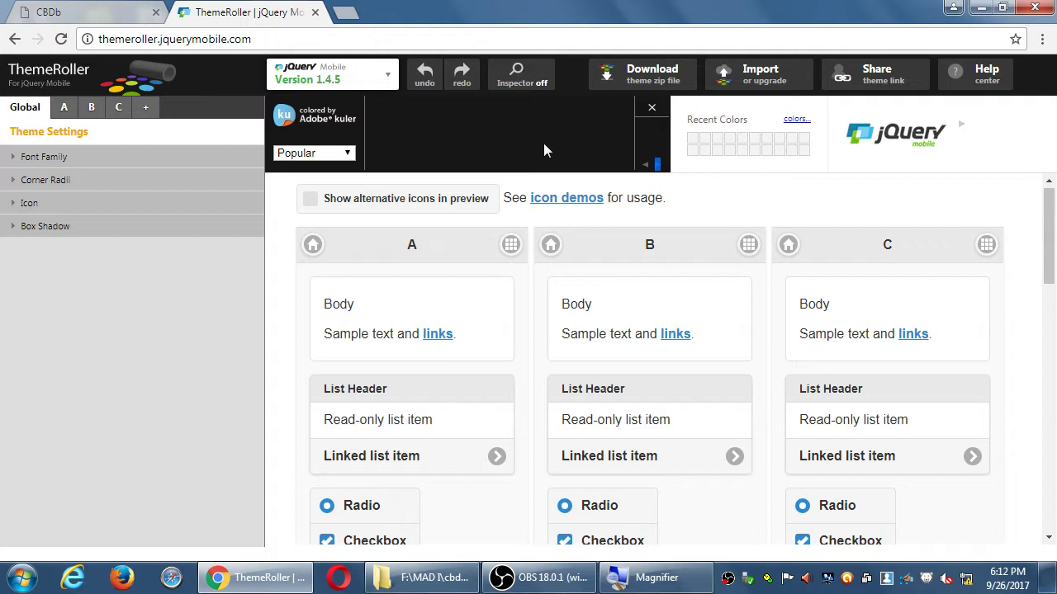
Close the Kuler panel and give swatch A a pink #e2a1a3 header and teal #aacfcf page
click(651, 107)
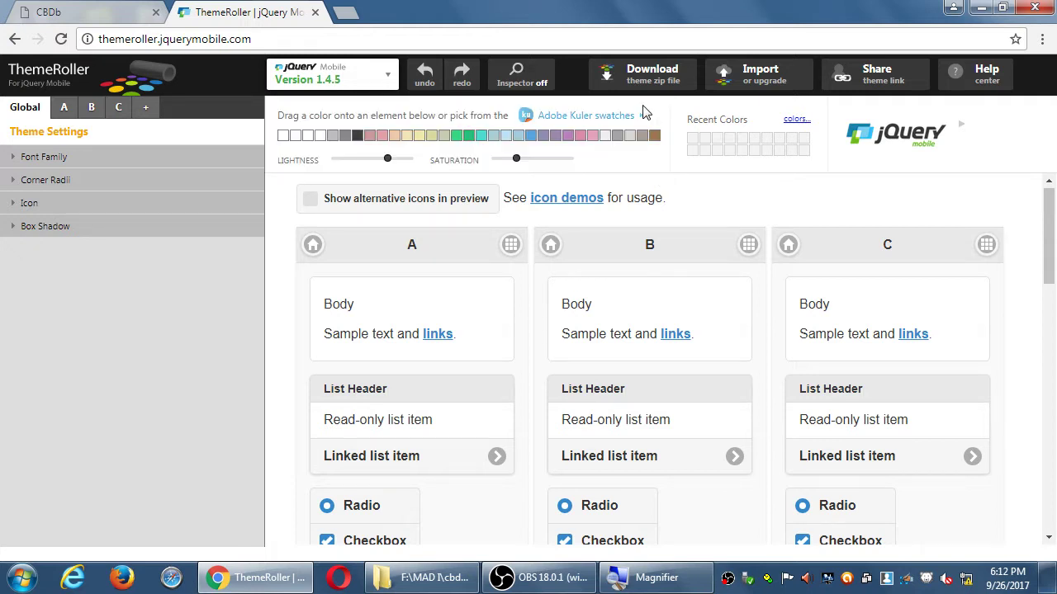
click(570, 116)
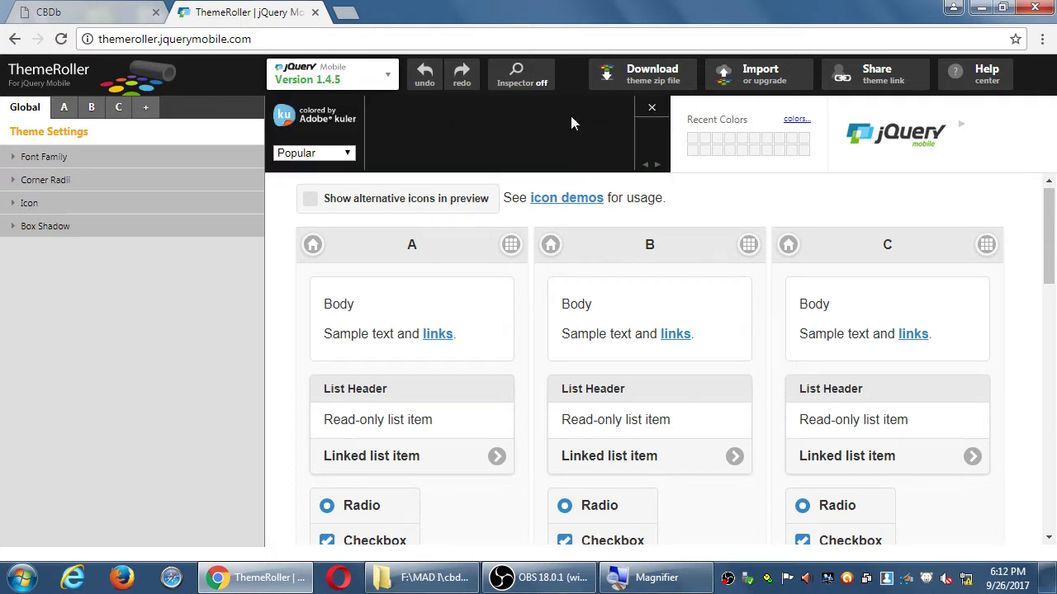
click(649, 109)
click(570, 118)
click(651, 109)
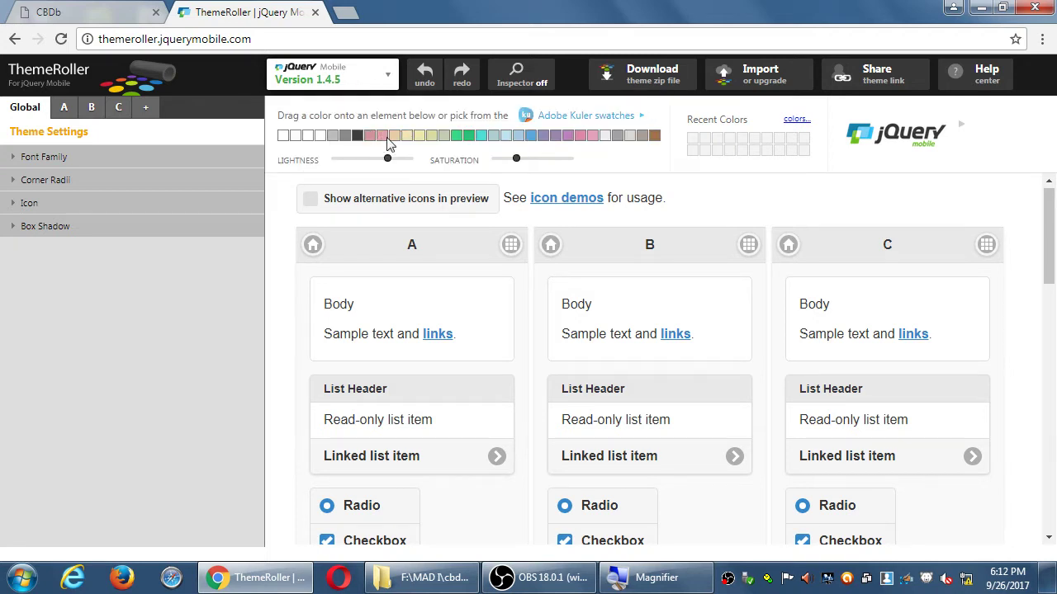
drag(383, 136, 402, 245)
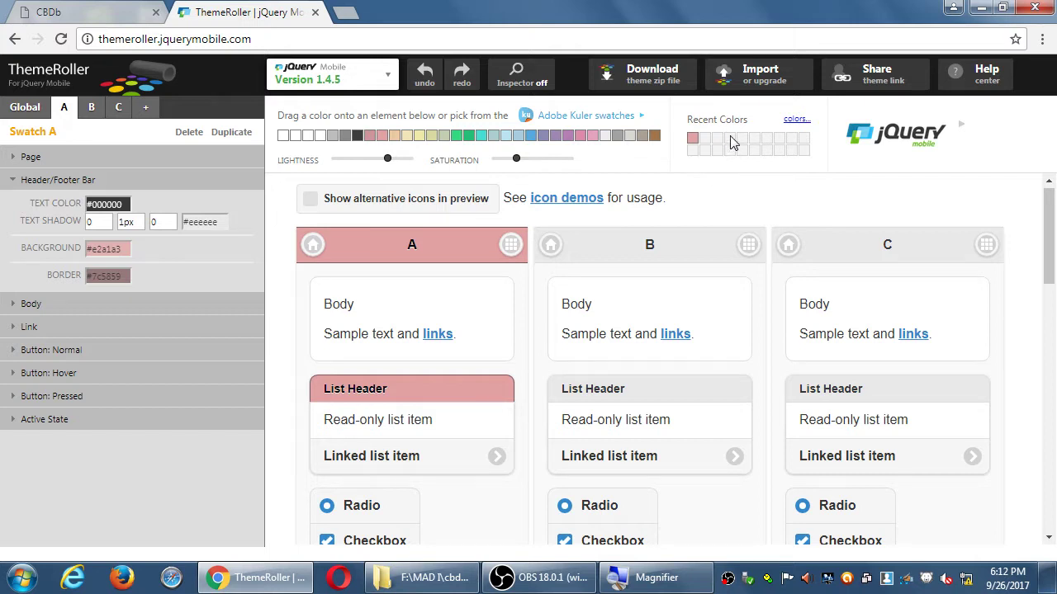
drag(494, 135, 526, 290)
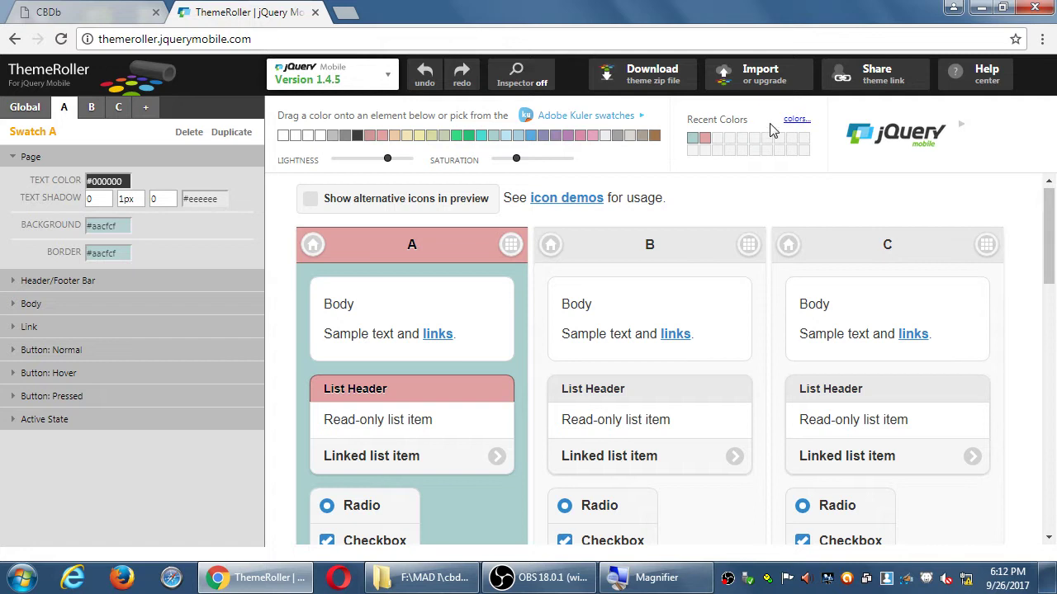
Add the custom magenta #cc337f to Recent Colors through the colour picker's hex field
click(797, 119)
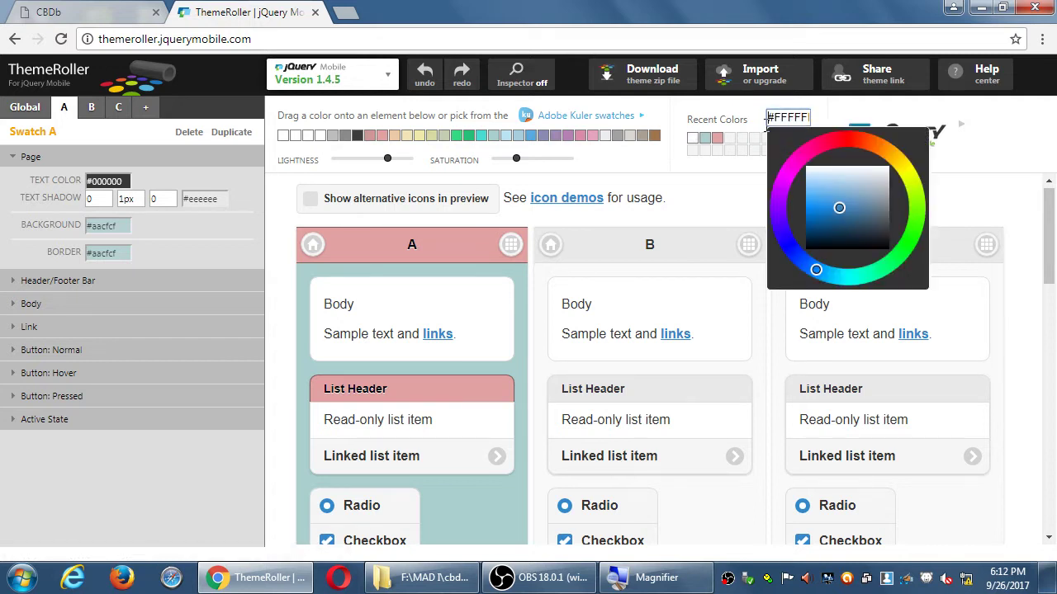
key(super+plus)
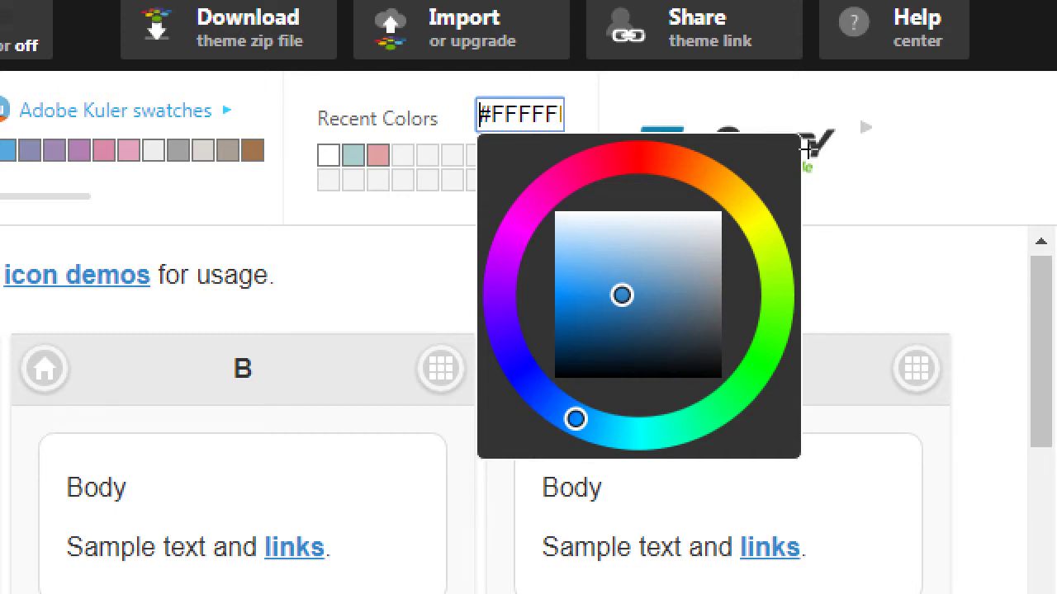
key(ctrl+a)
text(#cc337f)
click(730, 121)
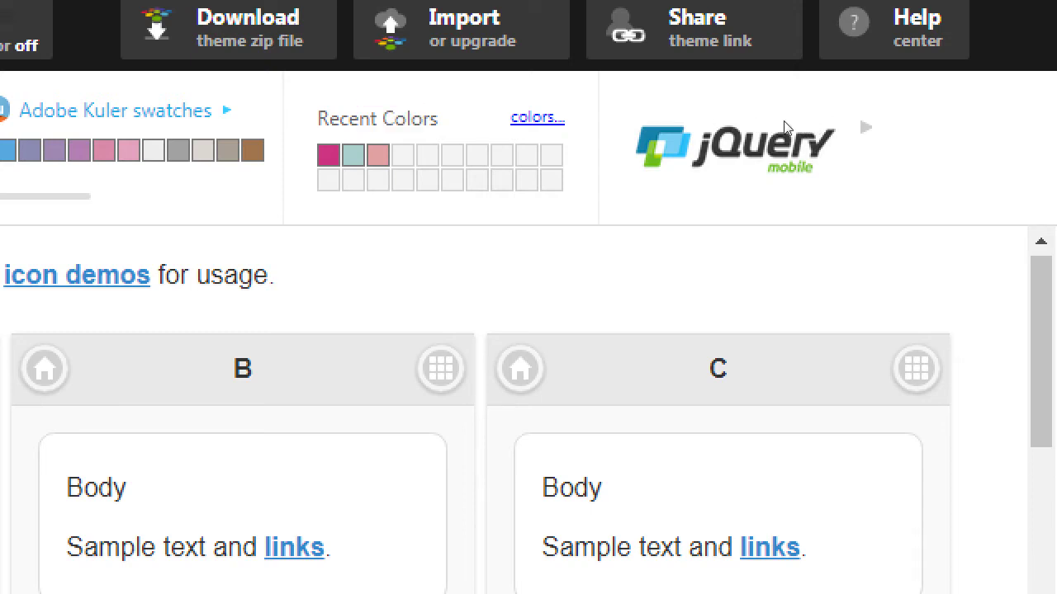
Start a second custom colour by retyping the picker's hex value, now #eaded7
key(Tab)
key(BackSpace)
text(d)
key(BackSpace)
key(BackSpace)
key(BackSpace)
key(BackSpace)
text(4f33)
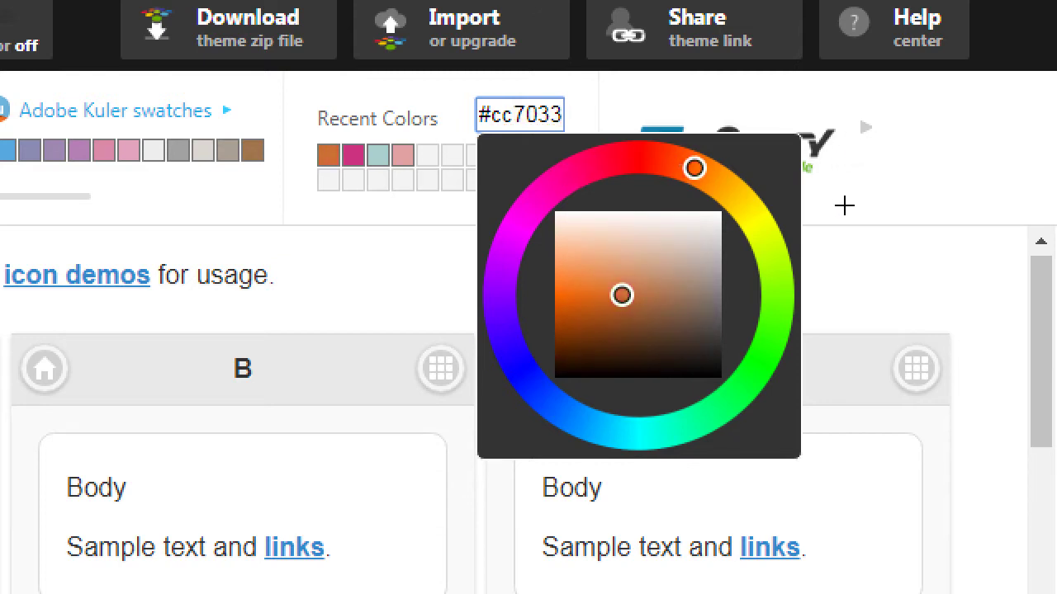